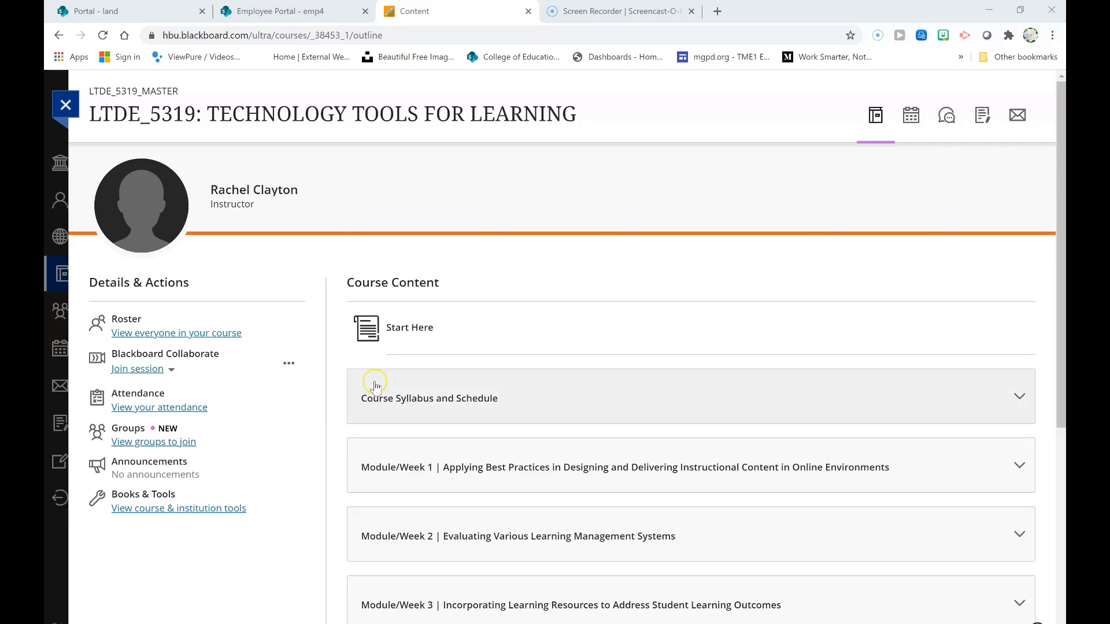
pyautogui.scroll(-4, 376, 385)
pyautogui.scroll(-1, 376, 385)
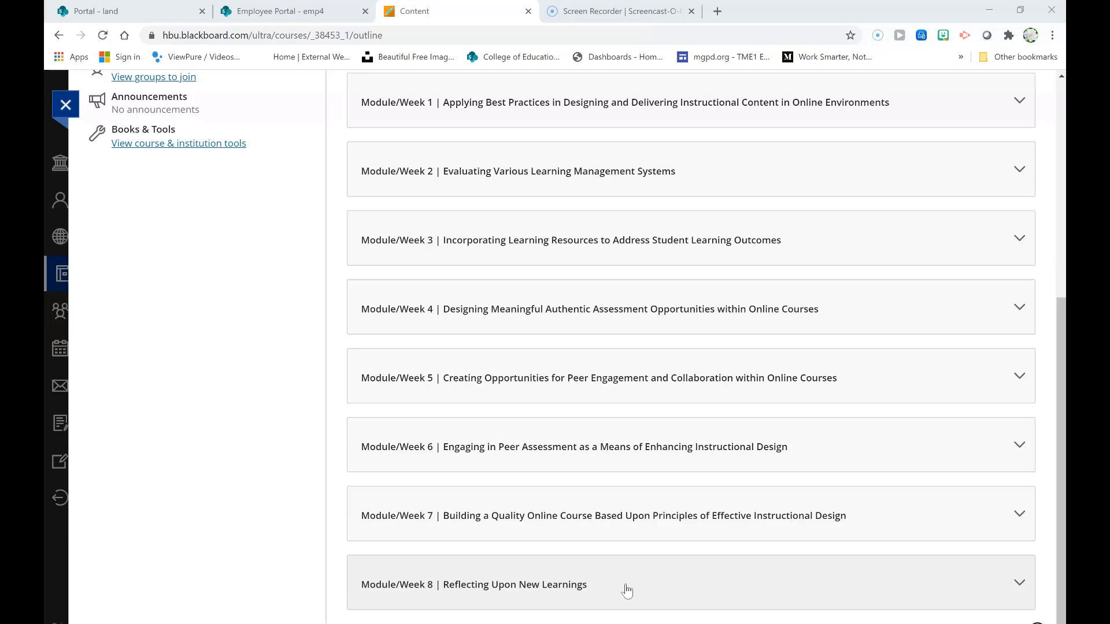
# - Expand the Module/Week 8 row to show its evaluations, learning resources and assignments items
pyautogui.click(628, 590)
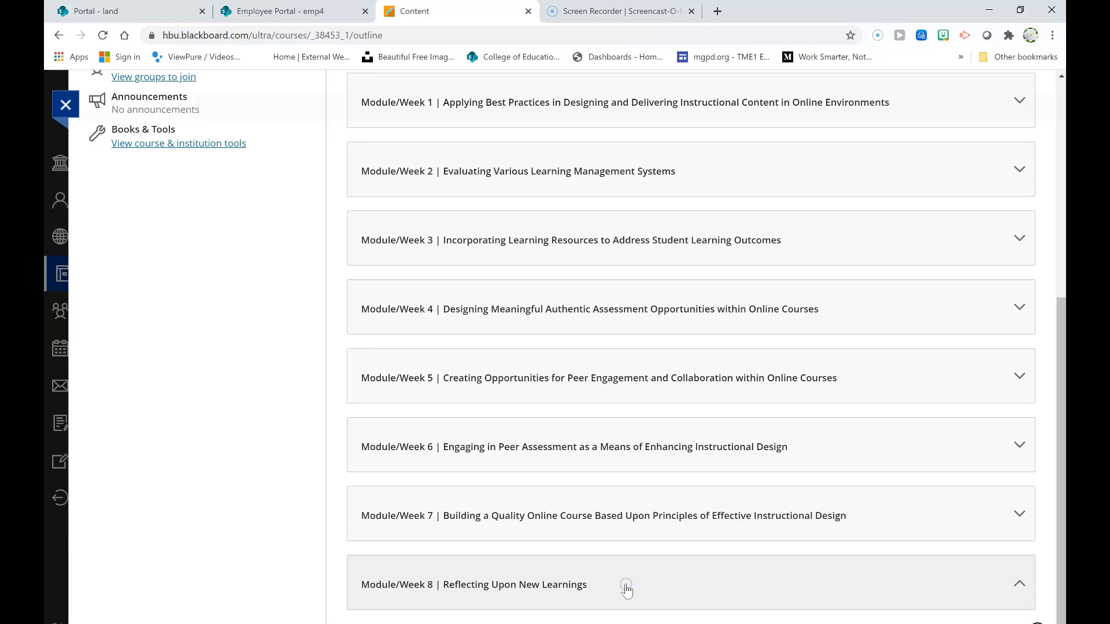
pyautogui.scroll(-1, 626, 487)
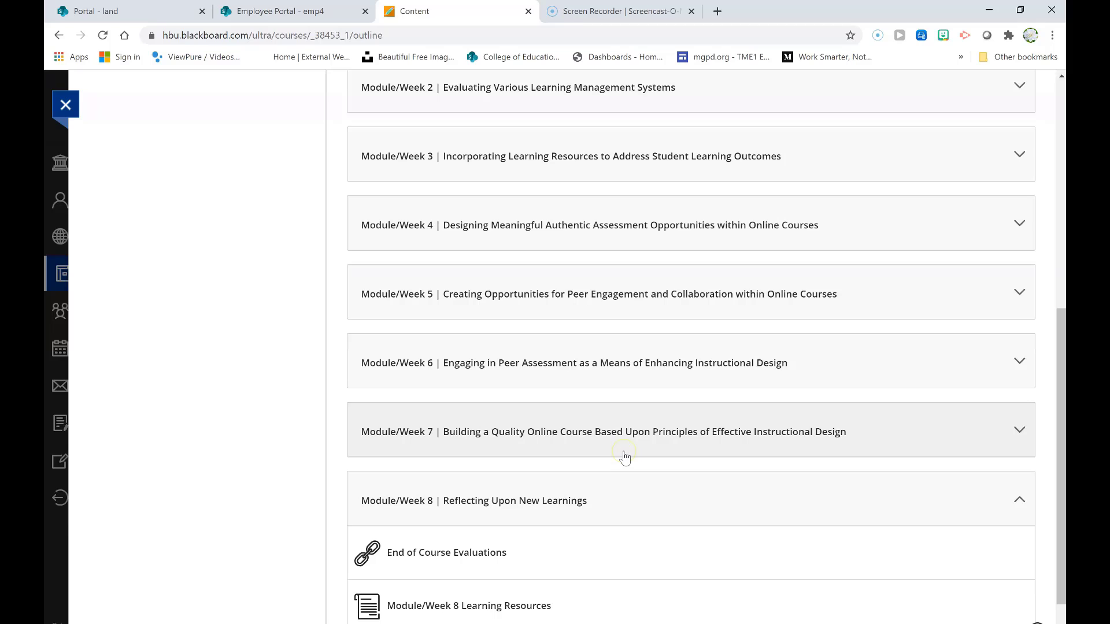
pyautogui.scroll(-1, 626, 458)
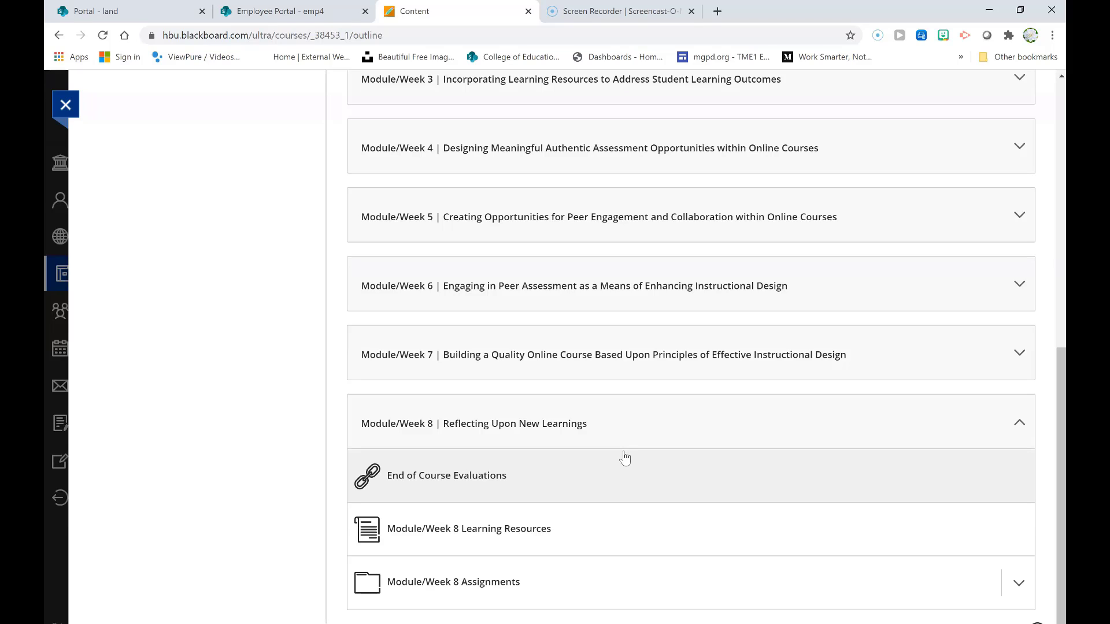
# - View the Module/Week 8 Learning Resources document with its introduction, objectives, articles and media
pyautogui.click(626, 530)
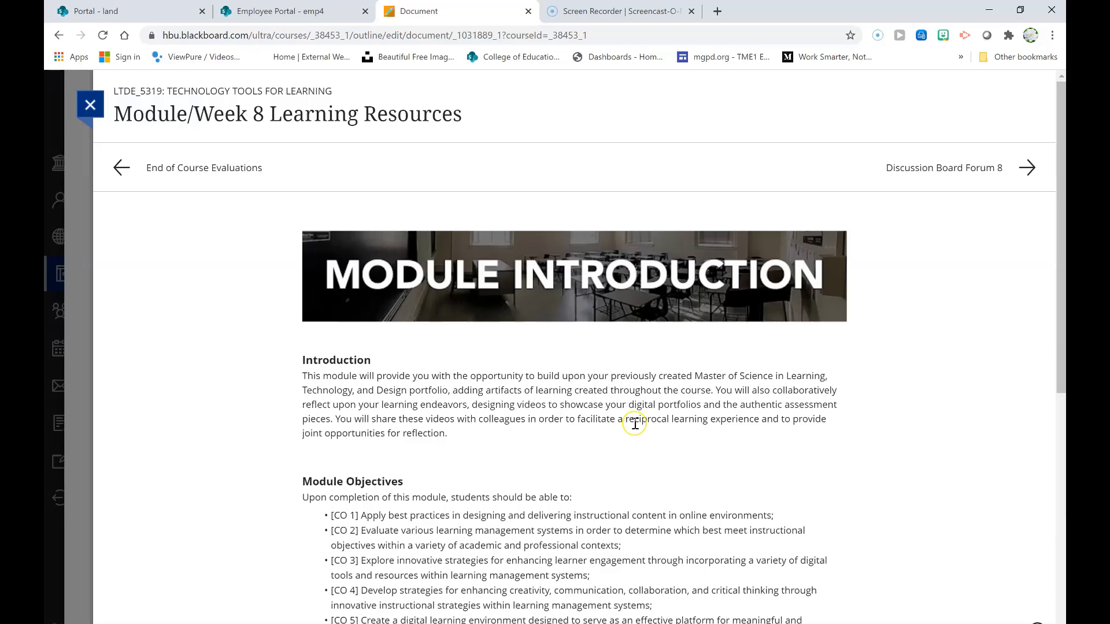
pyautogui.scroll(-3, 633, 425)
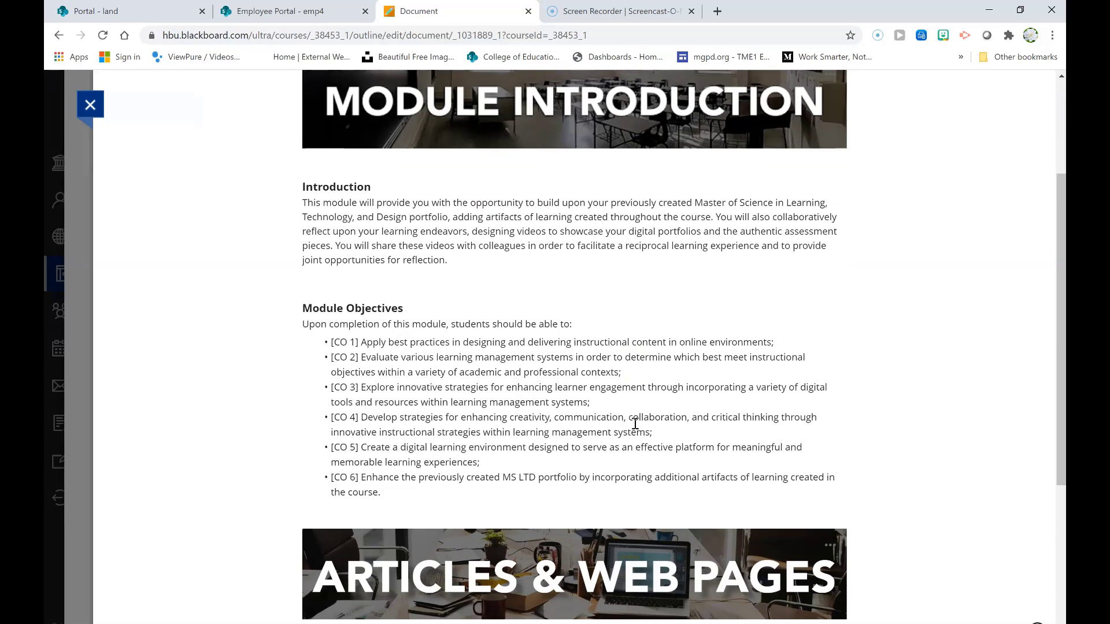
pyautogui.scroll(-2, 635, 423)
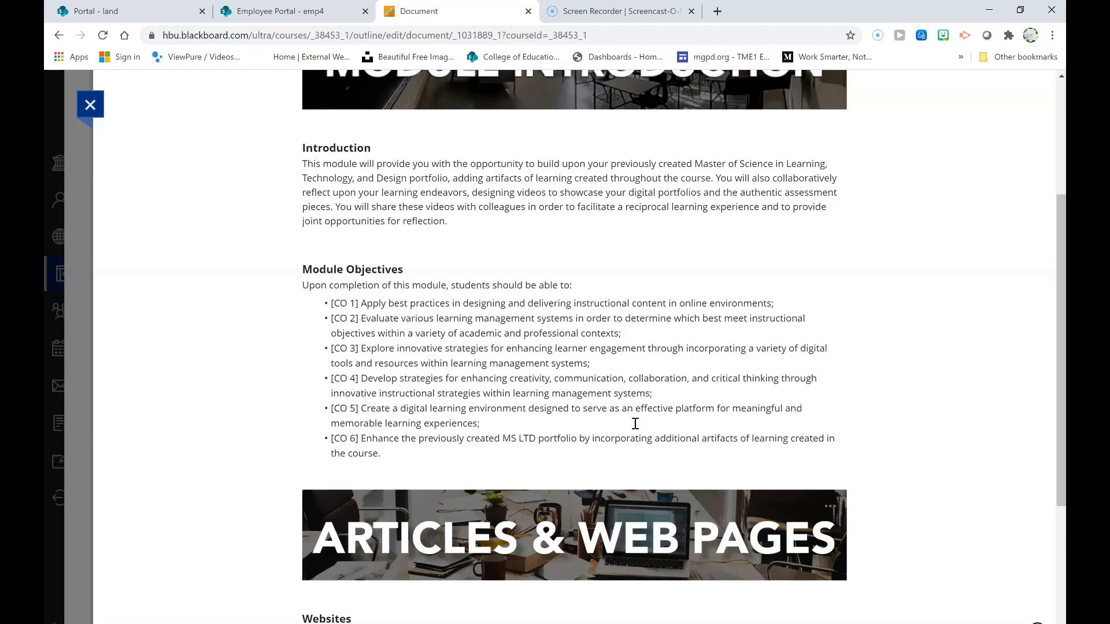
pyautogui.scroll(-3, 636, 423)
pyautogui.scroll(-3, 635, 425)
pyautogui.scroll(-2, 636, 429)
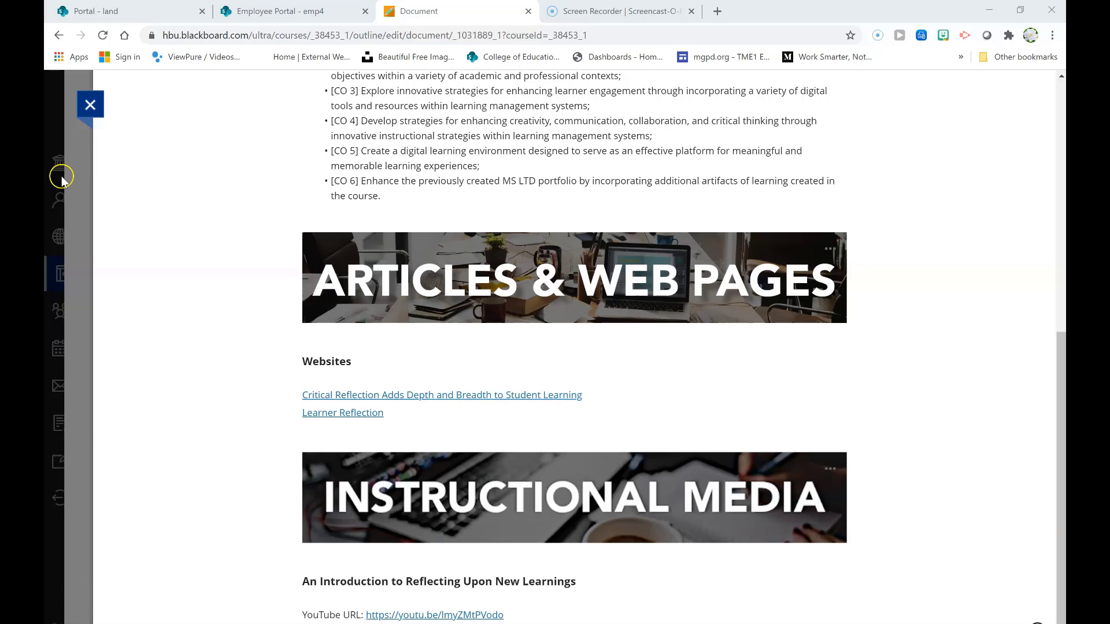
# - Leave the Learning Resources document and expand the Module/Week 8 Assignments folder
pyautogui.click(89, 108)
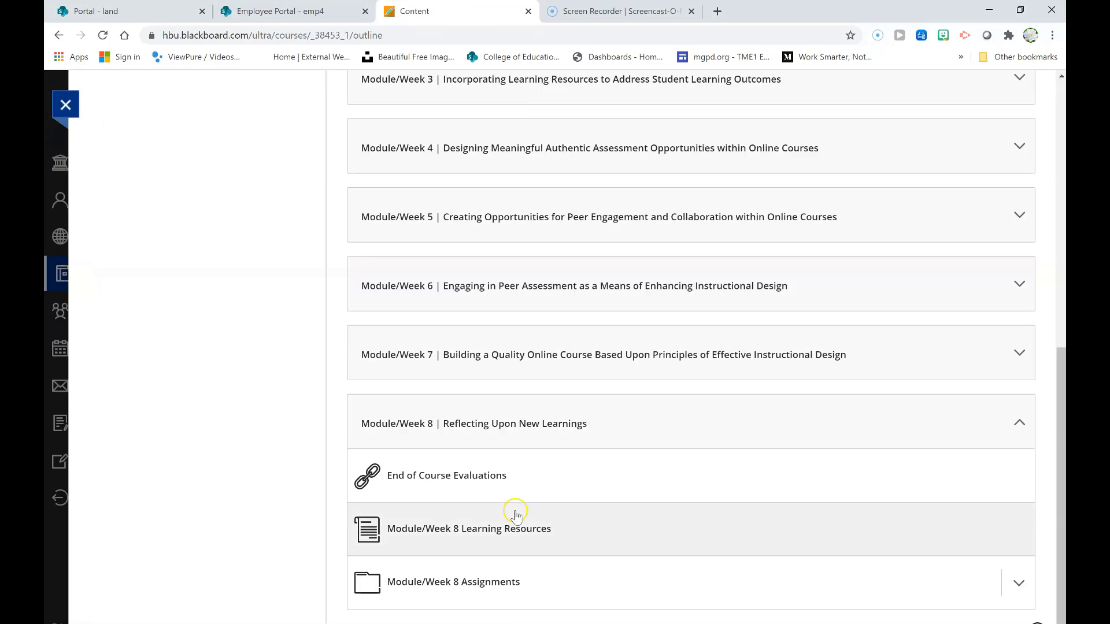
pyautogui.click(572, 583)
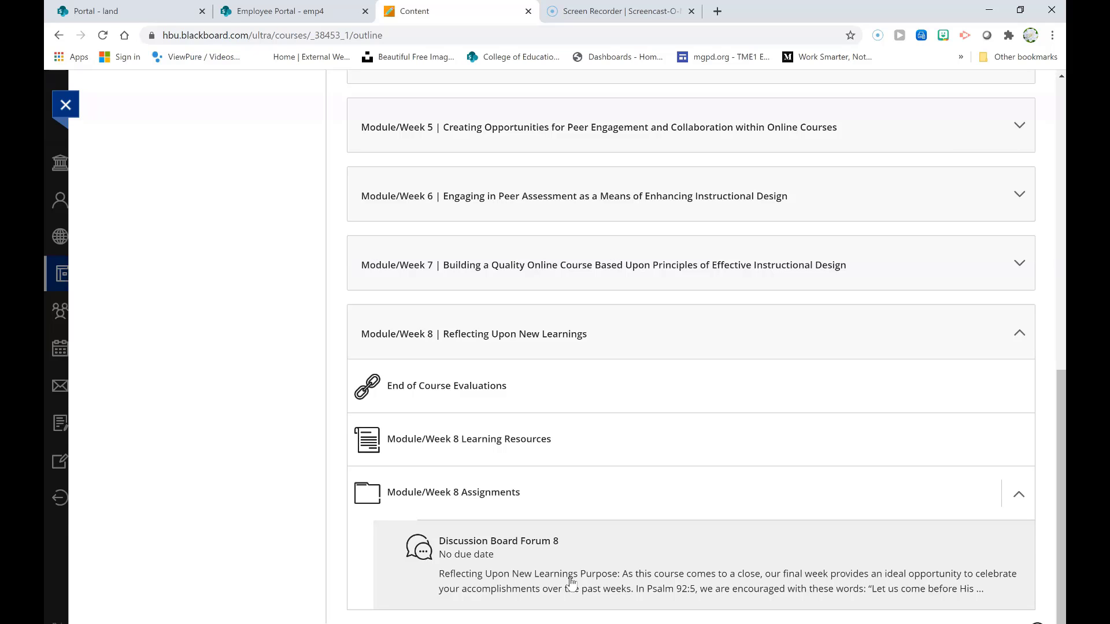
# - Read Discussion Board Forum 8's Reflecting Upon New Learnings topic, prompts, due dates and 30-point grading
pyautogui.click(570, 577)
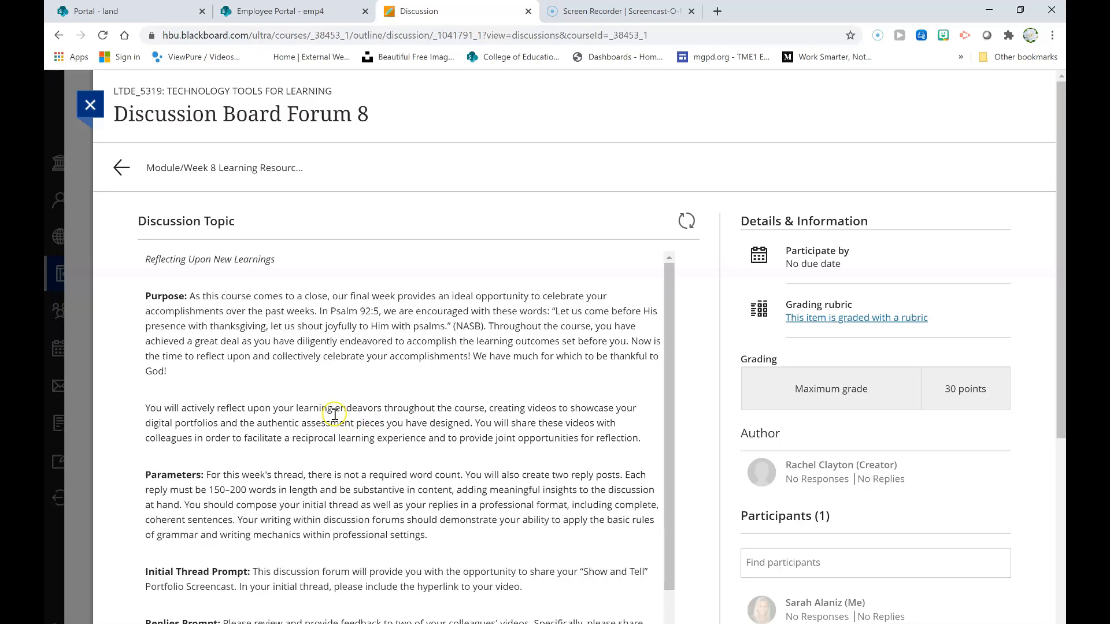
pyautogui.scroll(-2, 336, 415)
pyautogui.scroll(-2, 335, 415)
pyautogui.scroll(-3, 335, 415)
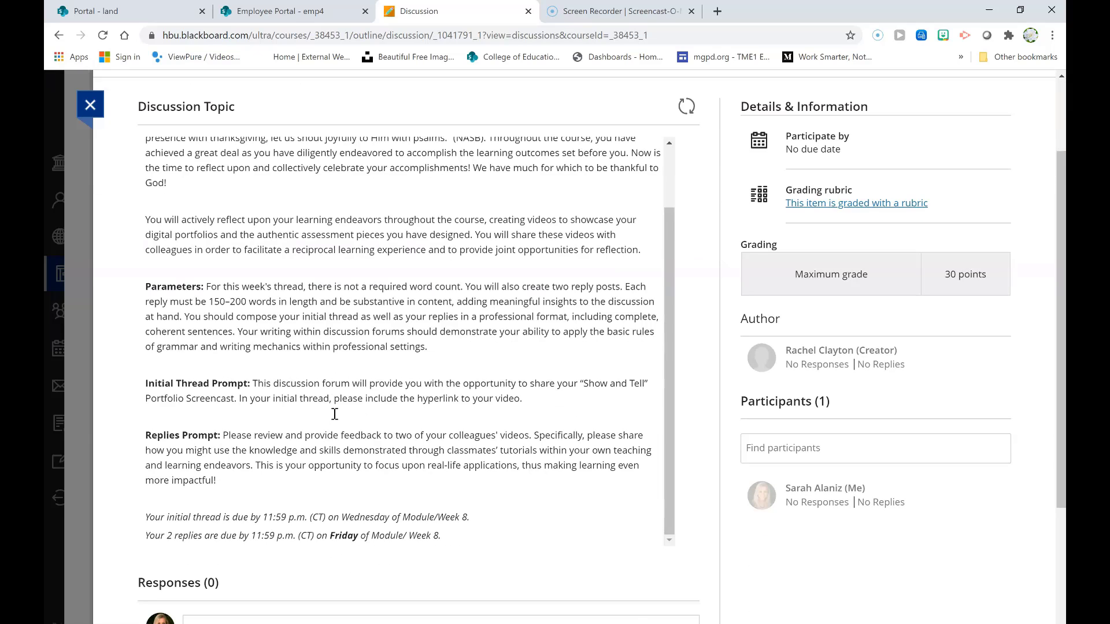
pyautogui.scroll(-2, 335, 415)
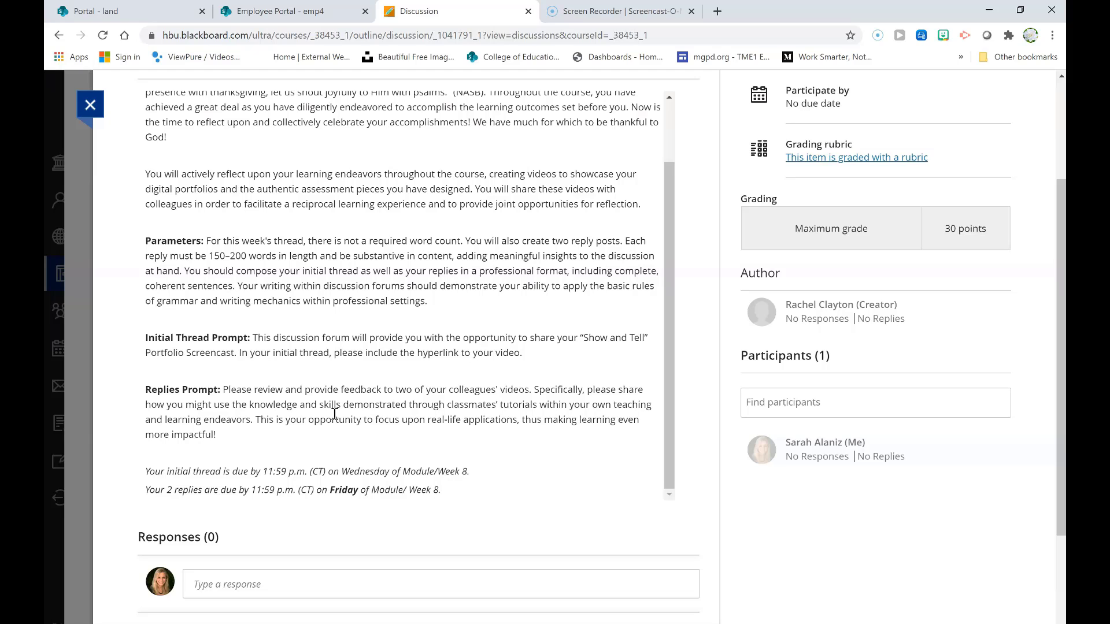
pyautogui.scroll(-4, 335, 416)
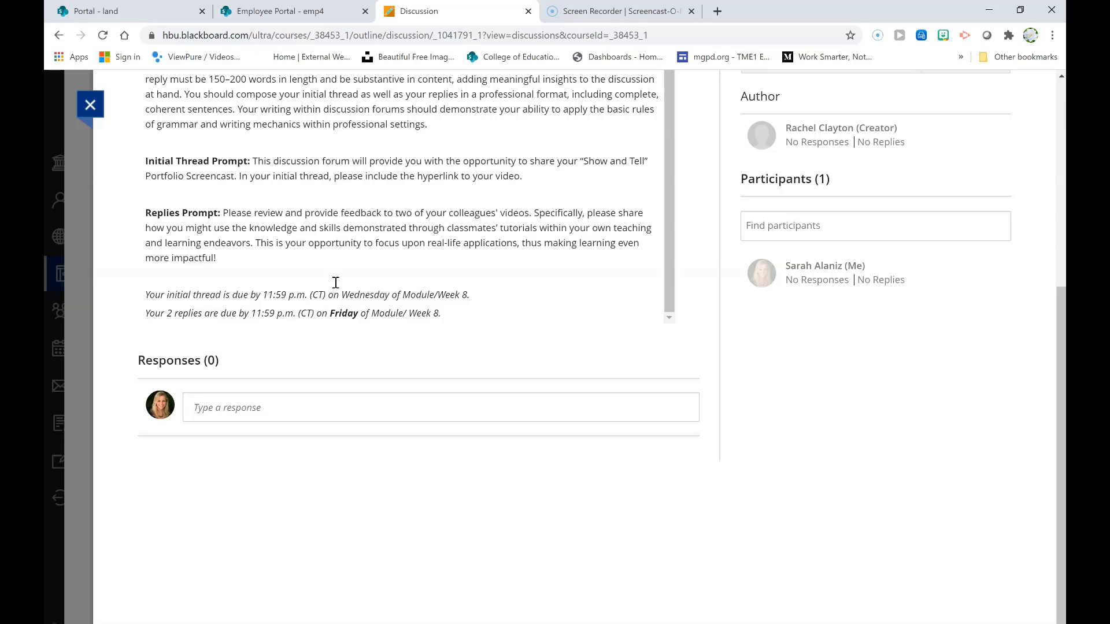
# - Exit Discussion Board Forum 8 back to the course outline with Assignments still expanded
pyautogui.click(89, 104)
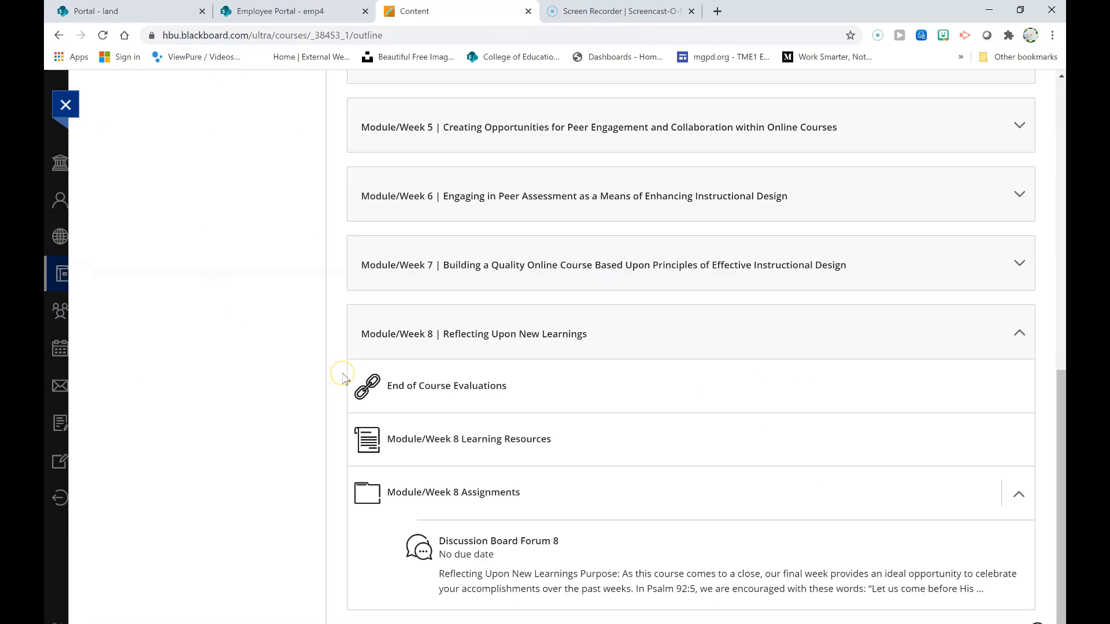